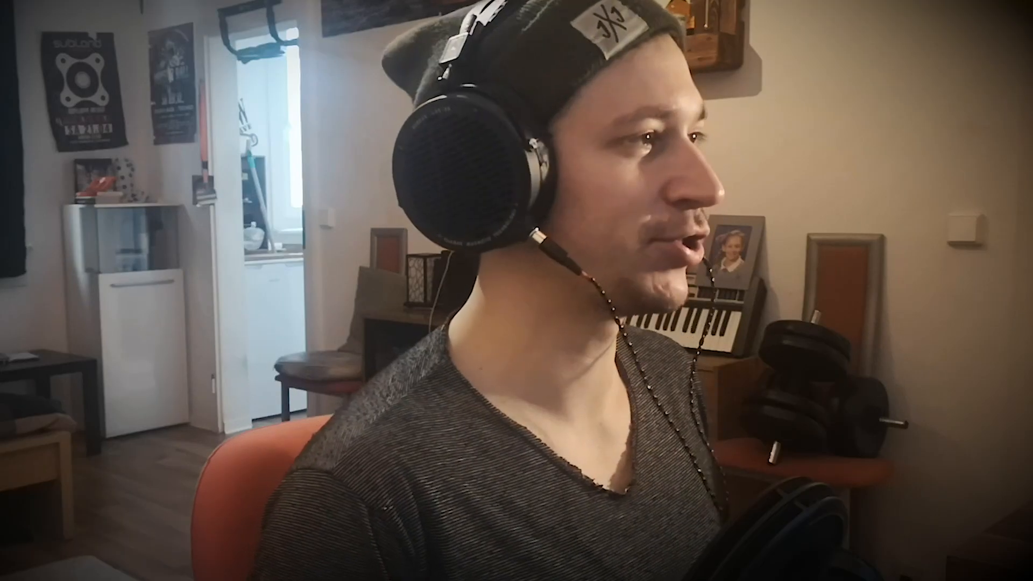
Audition the Inst 1 bass track in solo and release its solo.
{"action": "left_click", "coordinate": [194, 319]}
{"action": "key", "text": "space"}
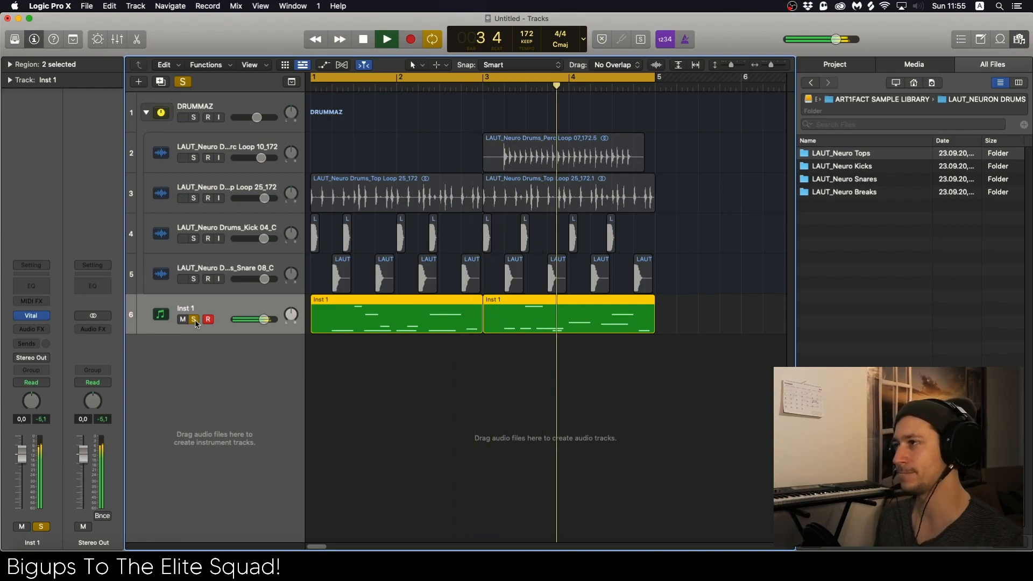
{"action": "left_click", "coordinate": [194, 320]}
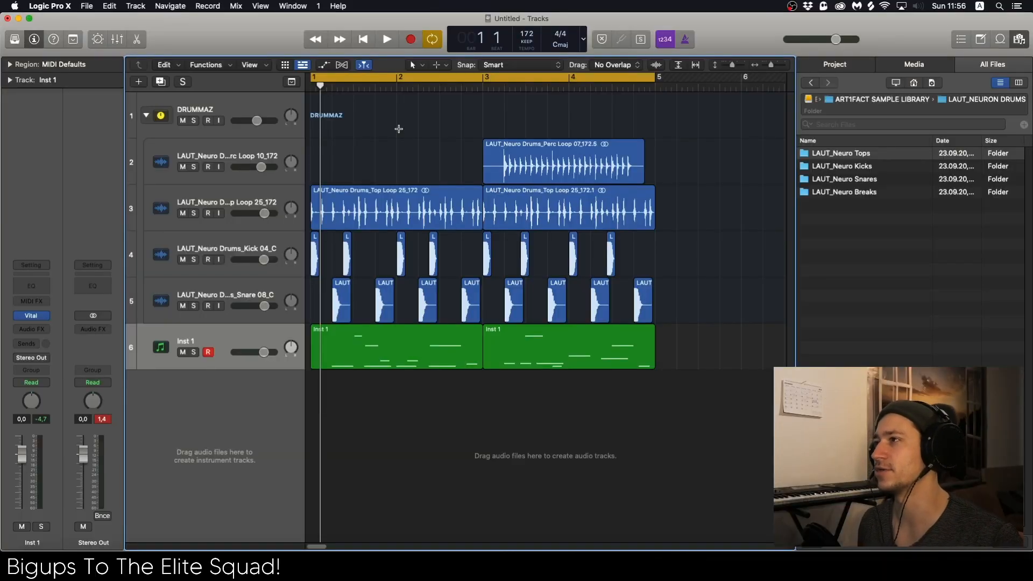
{"action": "key", "text": "super+Right"}
{"action": "key", "text": "super+Right"}
{"action": "key", "text": "super+Up"}
{"action": "key", "text": "super+Up"}
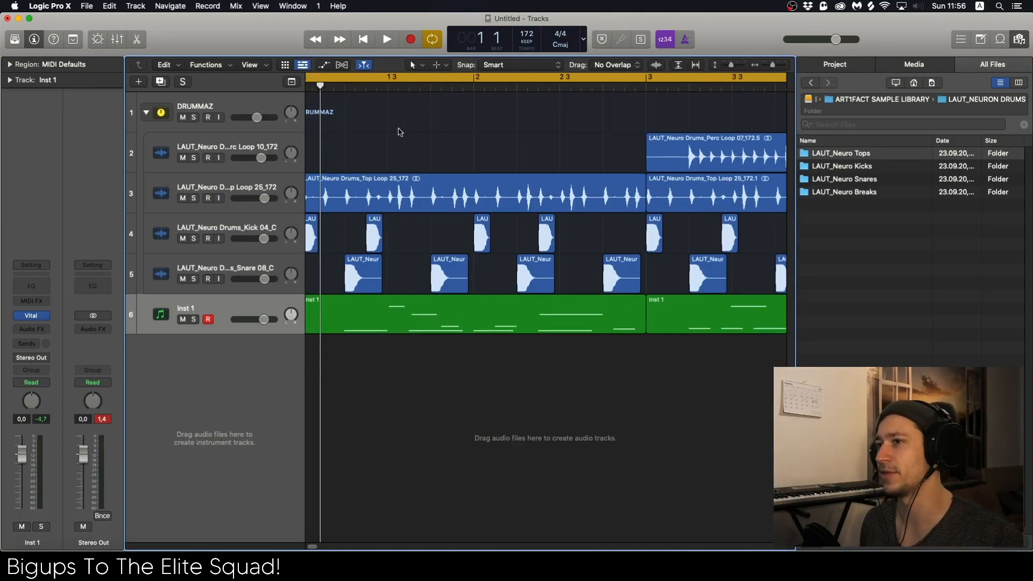
{"action": "key", "text": "space"}
{"action": "key", "text": "super+Left"}
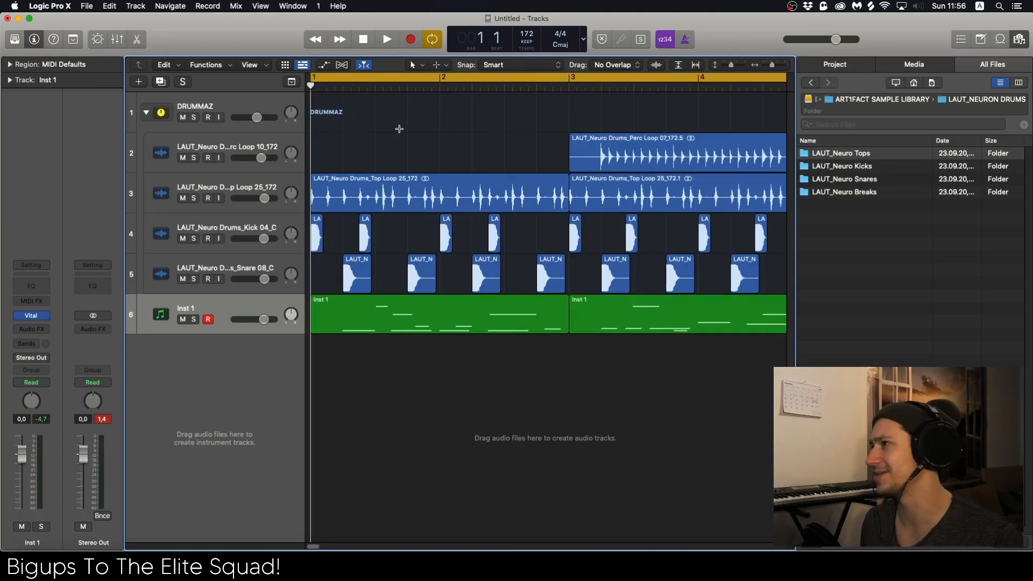
{"action": "key", "text": "super+Left"}
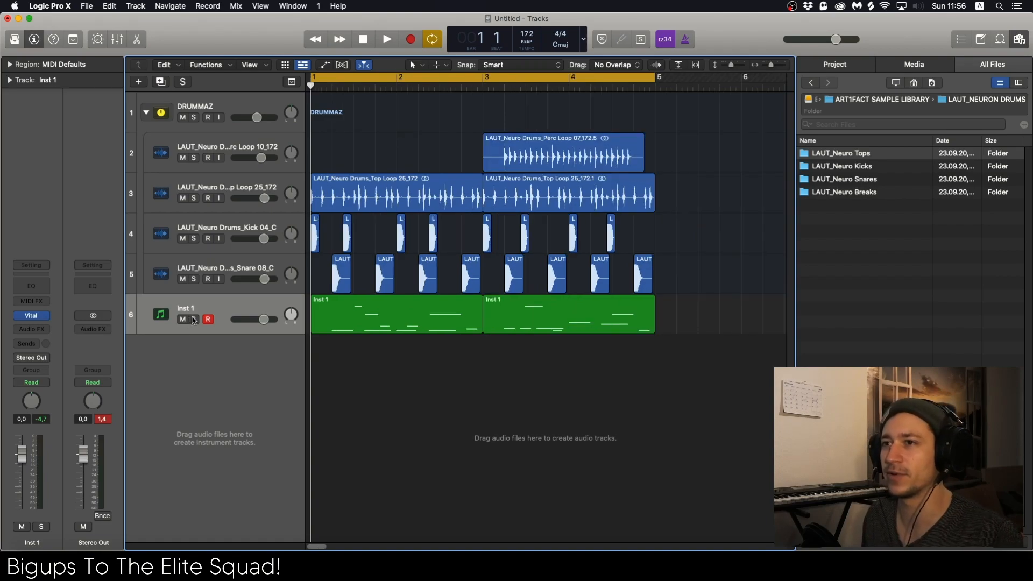
Solo the Inst 1 track and open its Vital synth, placing the plug-in window slightly lower.
{"action": "left_click", "coordinate": [194, 319]}
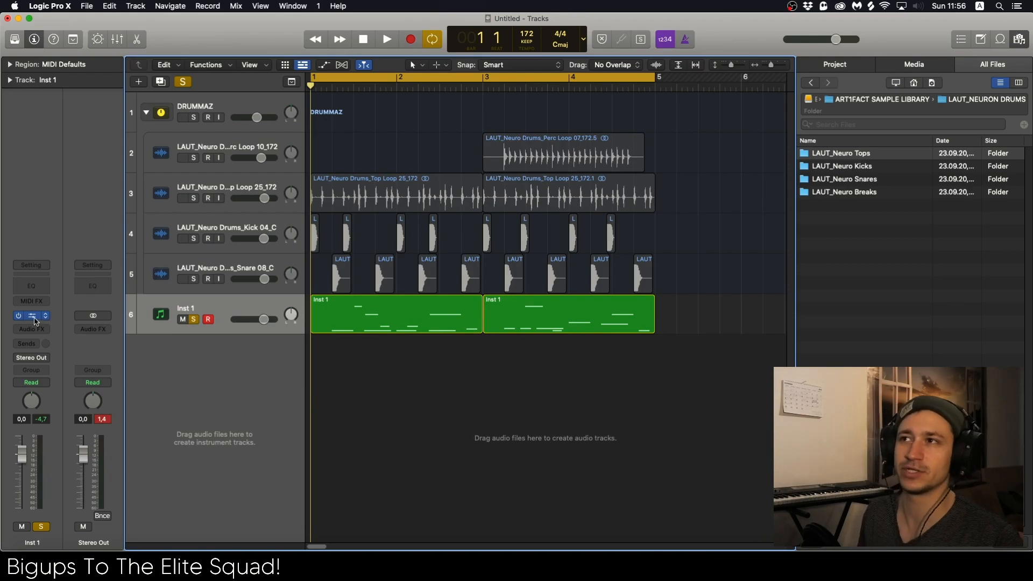
{"action": "left_click", "coordinate": [33, 318]}
{"action": "left_click_drag", "start_coordinate": [352, 24], "coordinate": [352, 40]}
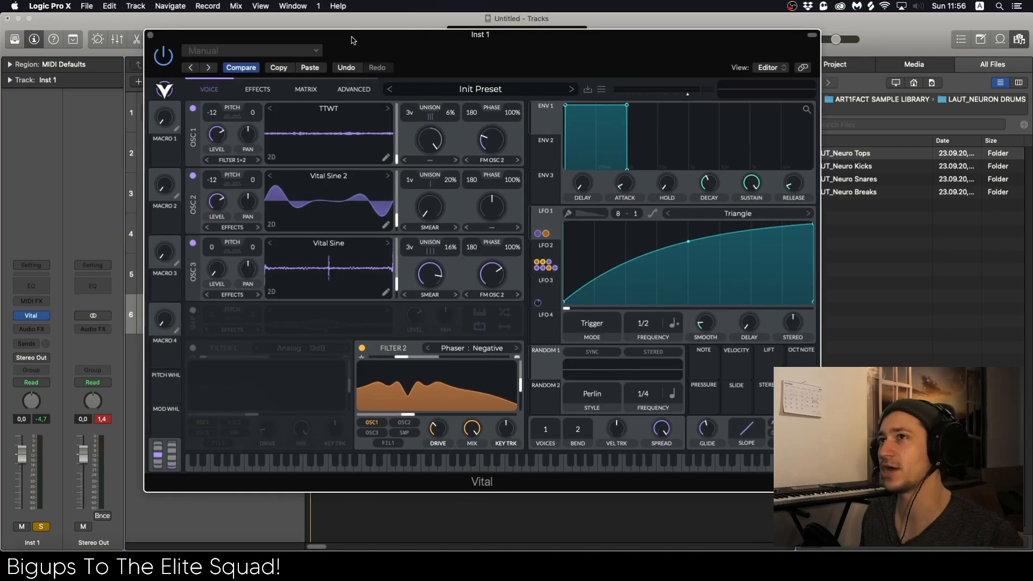
Turn off oscillators 2 and 3 and filter 2 in Vital, and play the bass loop with oscillator 1 alone.
{"action": "left_click", "coordinate": [193, 176]}
{"action": "left_click", "coordinate": [192, 242]}
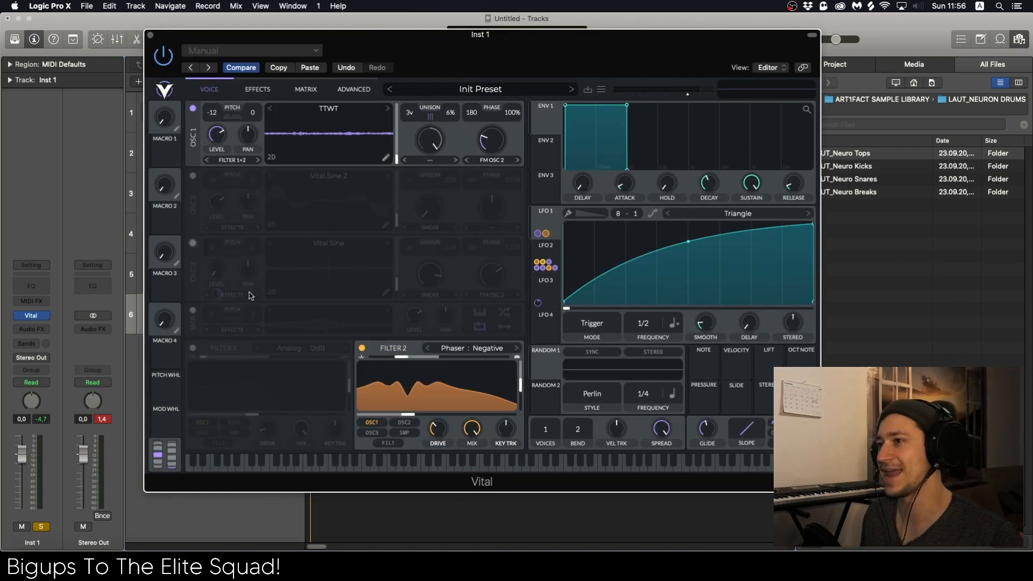
{"action": "left_click", "coordinate": [362, 348]}
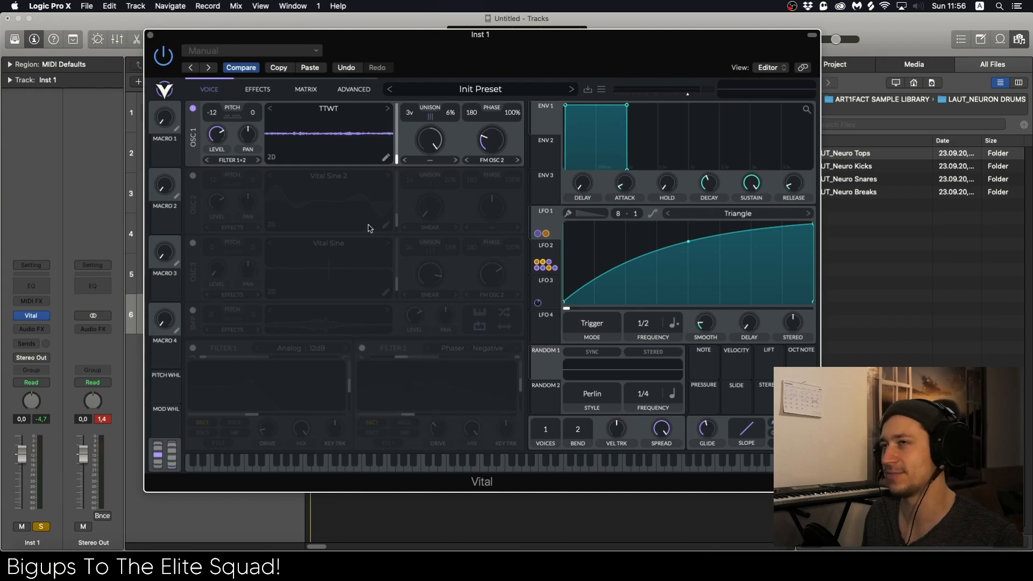
{"action": "key", "text": "space"}
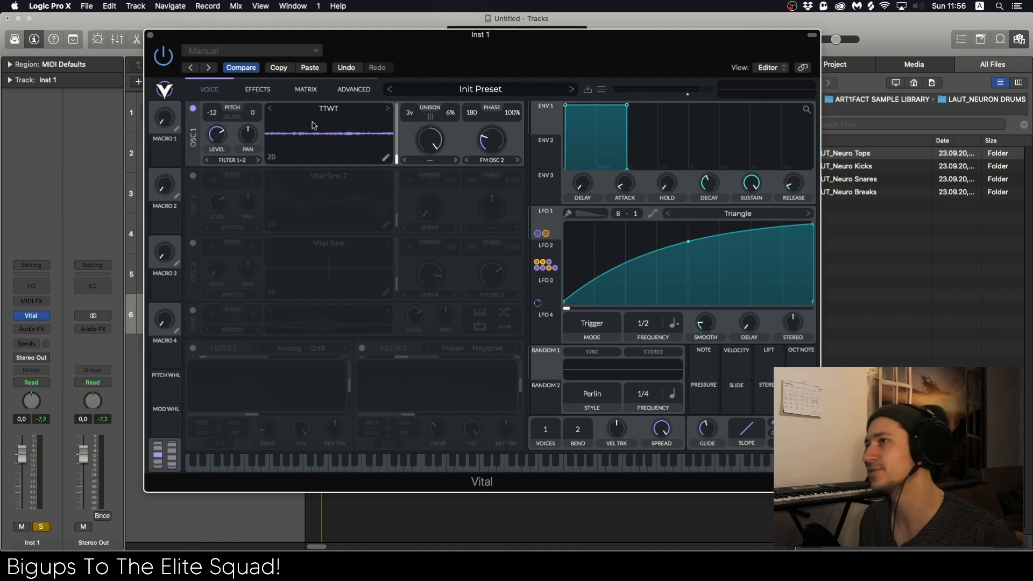
Turn on oscillator 2, running it together with oscillator 1, and play the bass loop.
{"action": "left_click", "coordinate": [193, 176]}
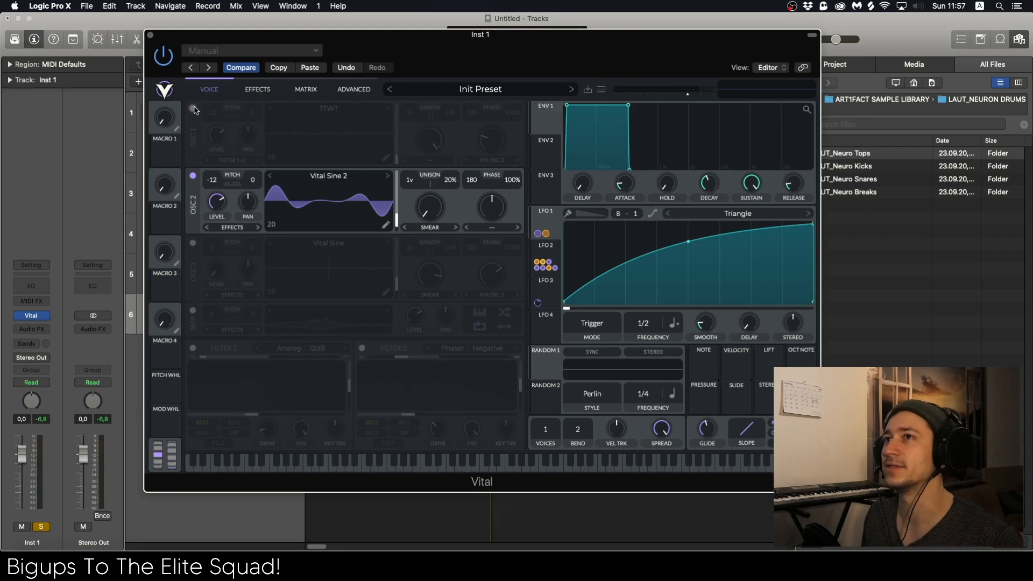
{"action": "left_click", "coordinate": [193, 109]}
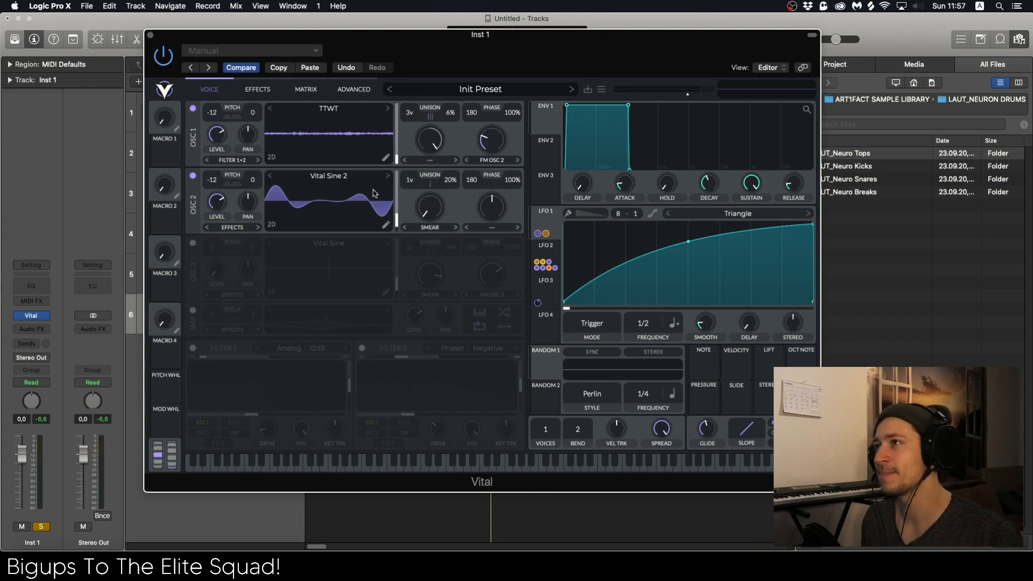
{"action": "key", "text": "space"}
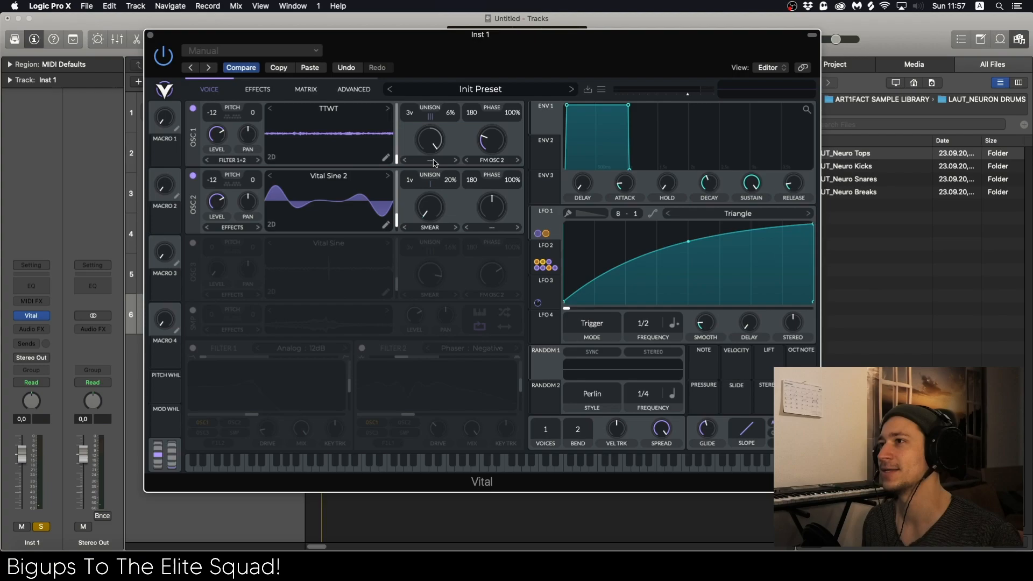
{"action": "key", "text": "space"}
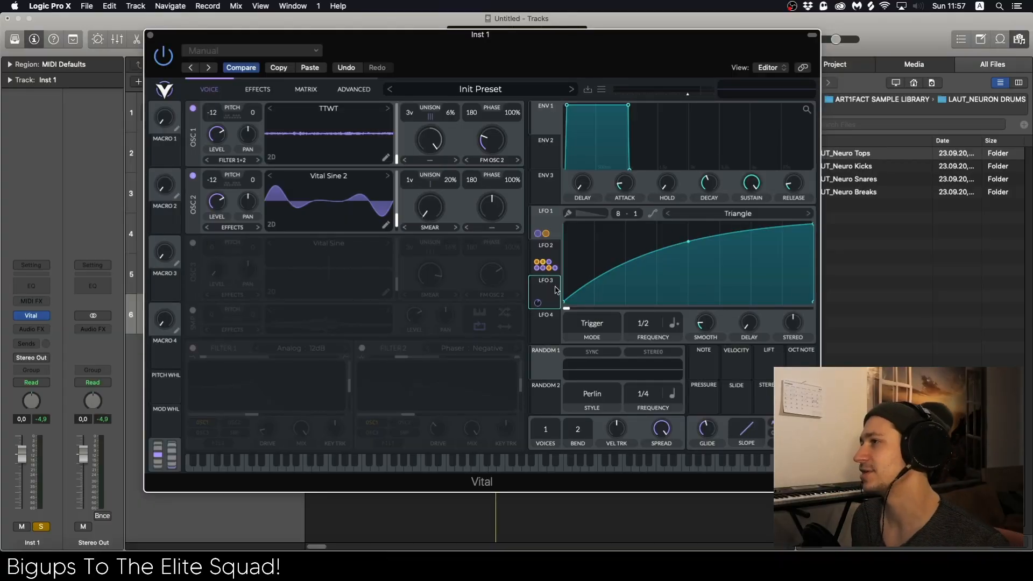
Examine the shapes, modulation targets, frequencies and sync options of LFO 1 and LFO 2.
{"action": "left_click", "coordinate": [556, 290]}
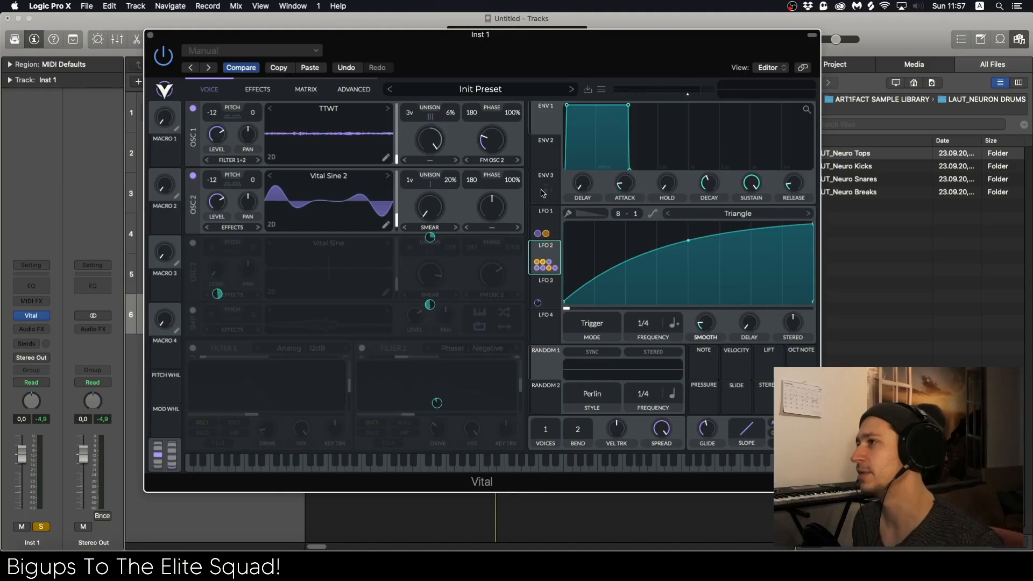
{"action": "left_click", "coordinate": [543, 223]}
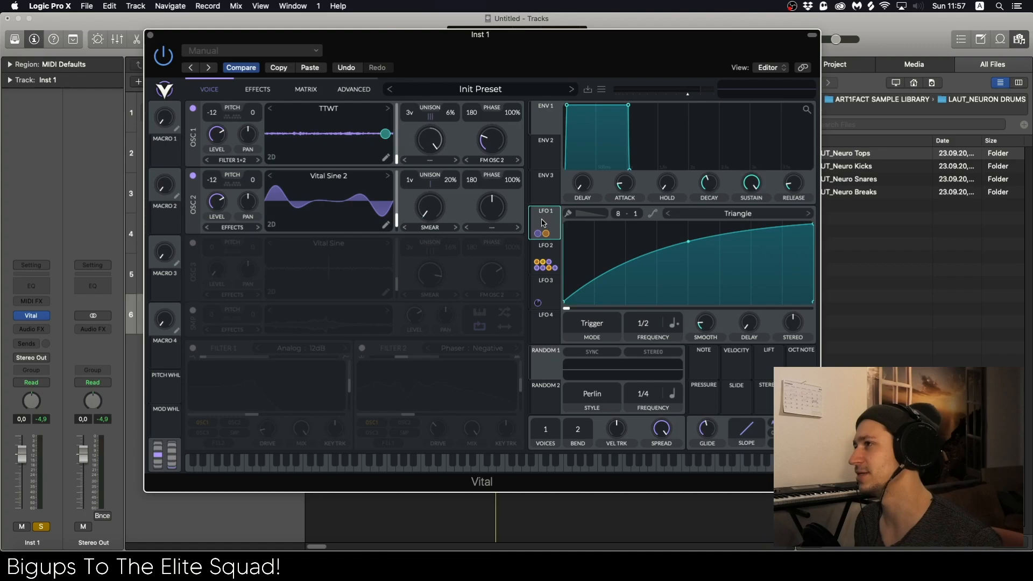
{"action": "left_click", "coordinate": [554, 250]}
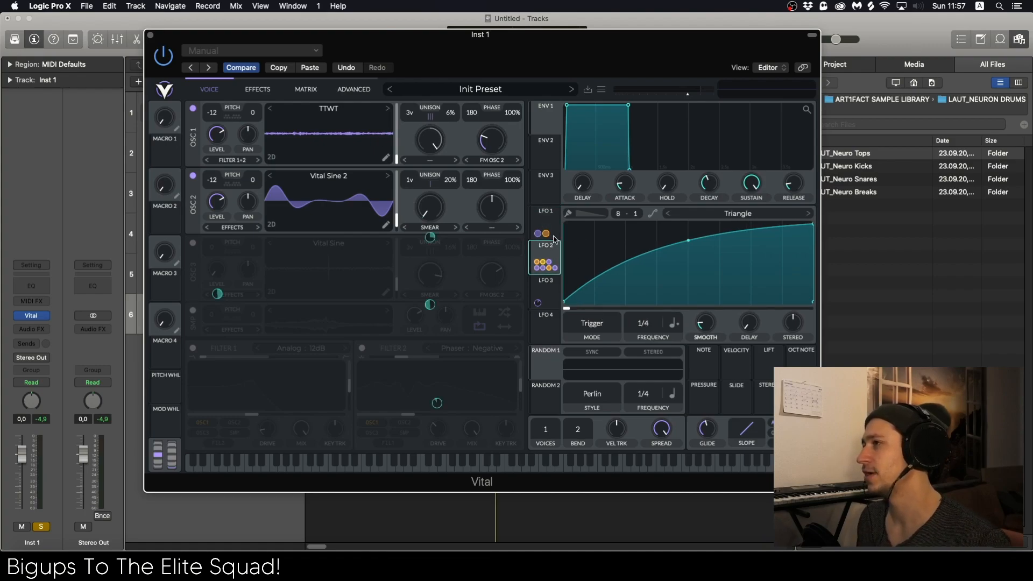
{"action": "left_click", "coordinate": [675, 323]}
{"action": "left_click", "coordinate": [687, 368]}
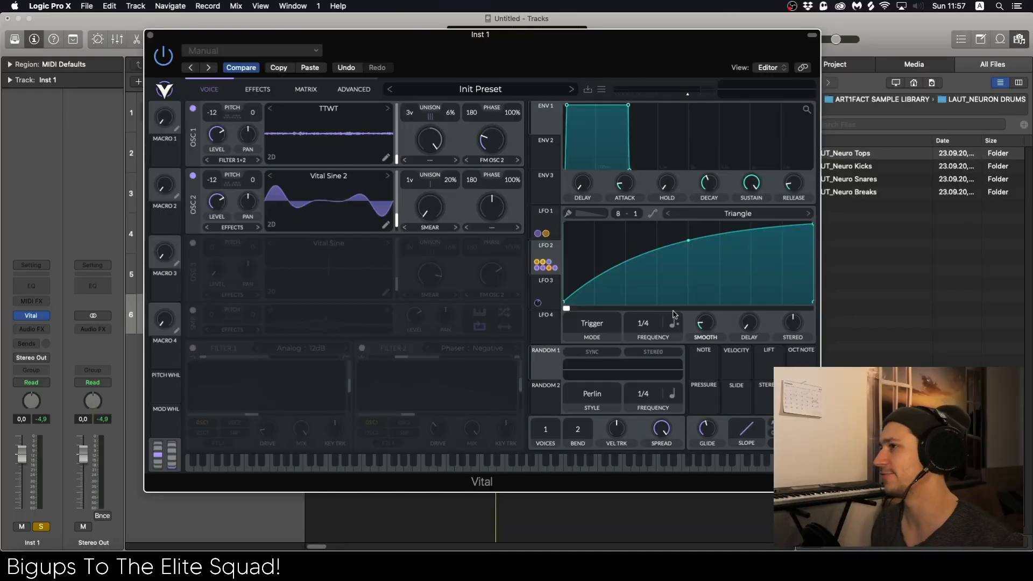
{"action": "left_click", "coordinate": [548, 223]}
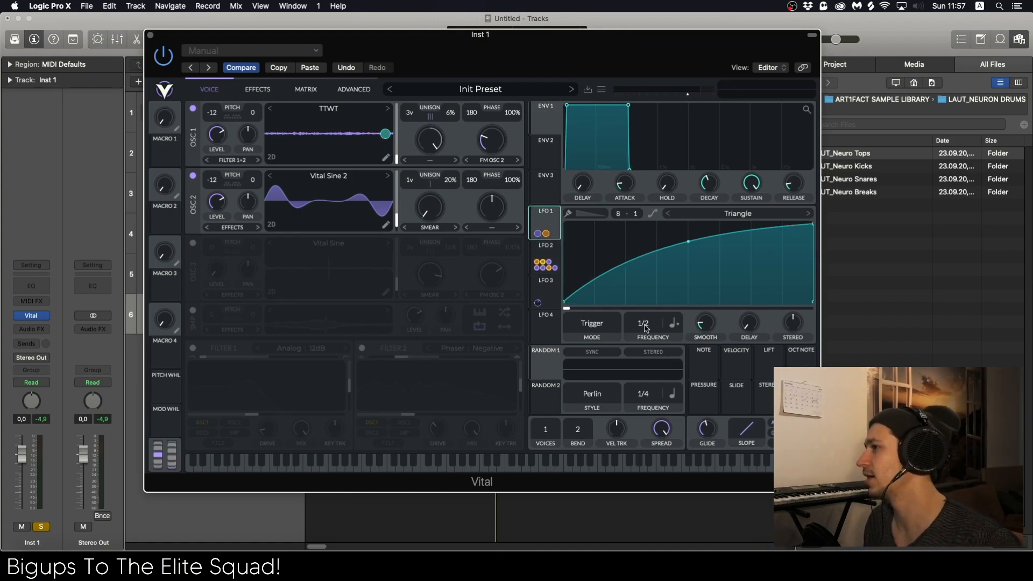
{"action": "left_click", "coordinate": [682, 326]}
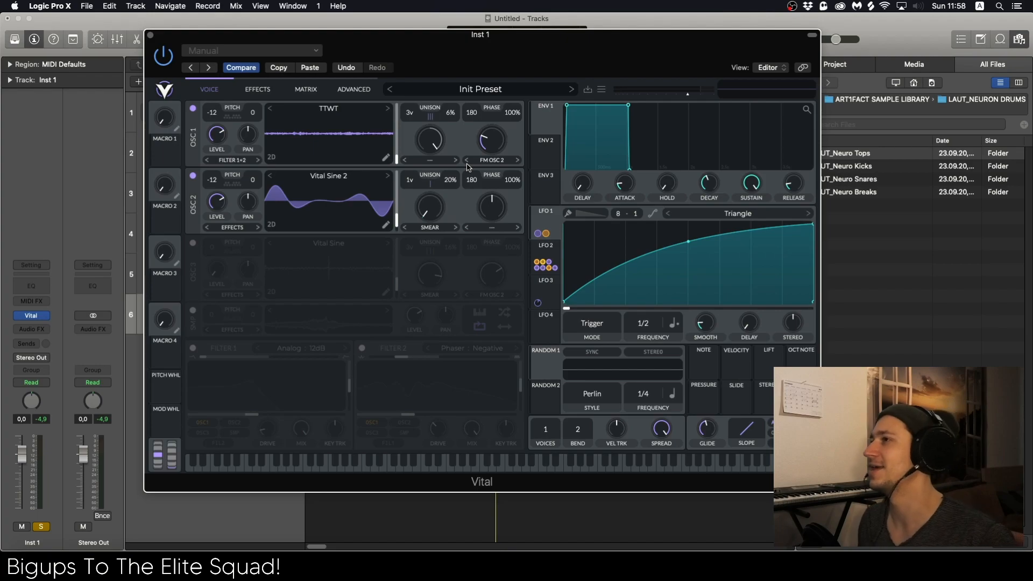
{"action": "left_click", "coordinate": [554, 247]}
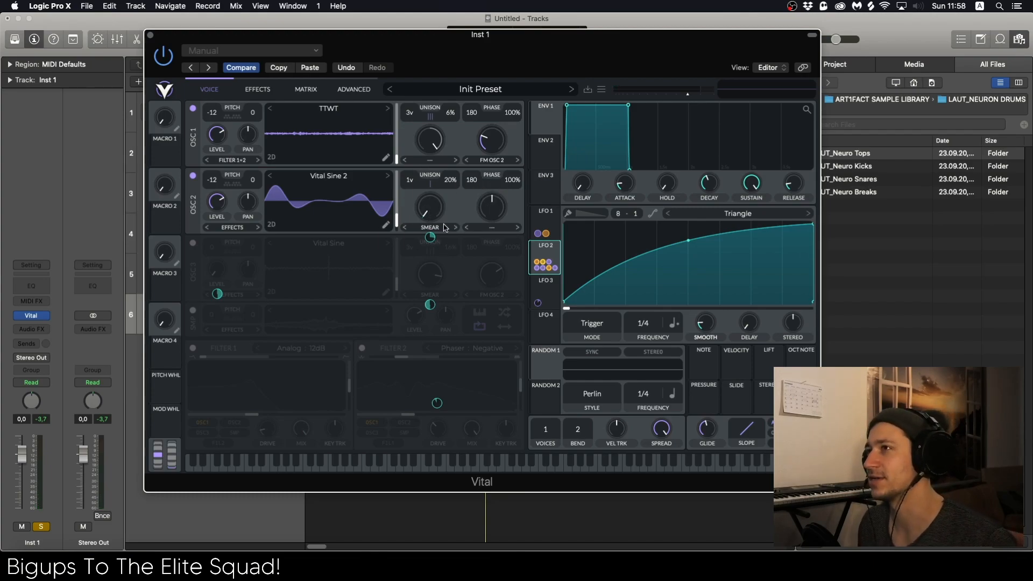
Play oscillator 2 alone to compare its spectral morph set to Time Skew, none and Smear, ending on Smear, and turn oscillator 1 back on.
{"action": "left_click", "coordinate": [192, 108]}
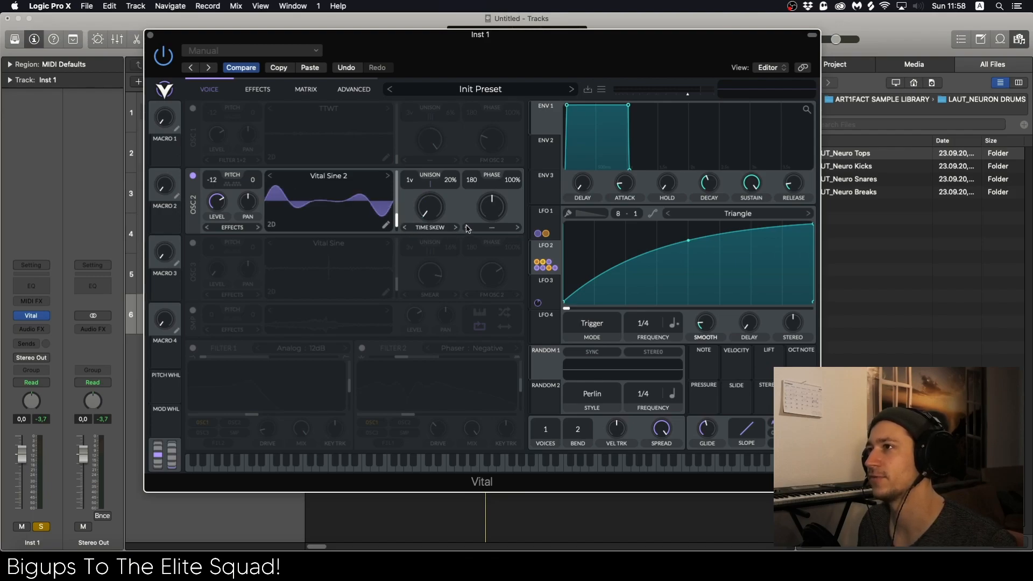
{"action": "key", "text": "space"}
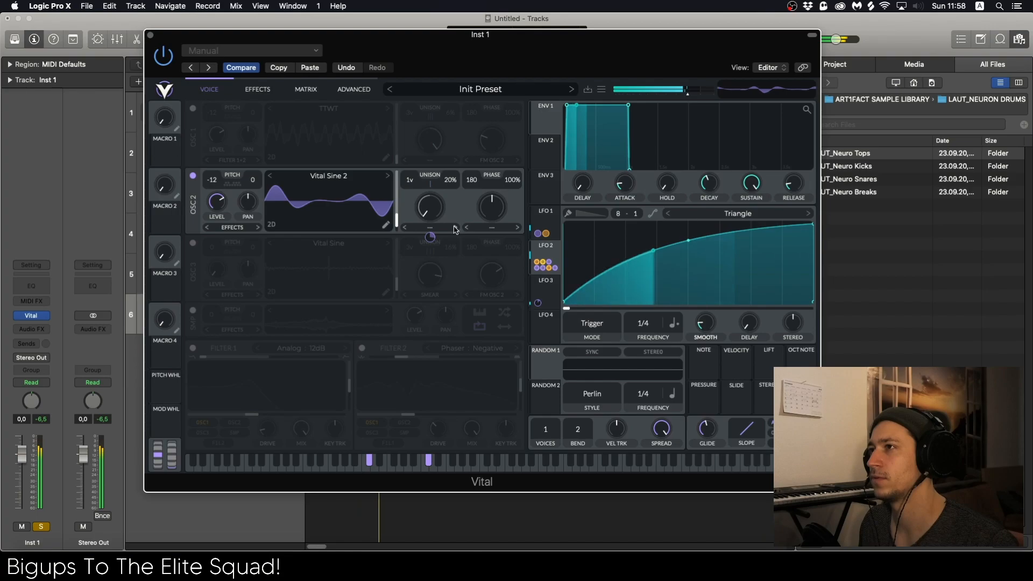
{"action": "left_click", "coordinate": [455, 227]}
{"action": "left_click", "coordinate": [454, 228]}
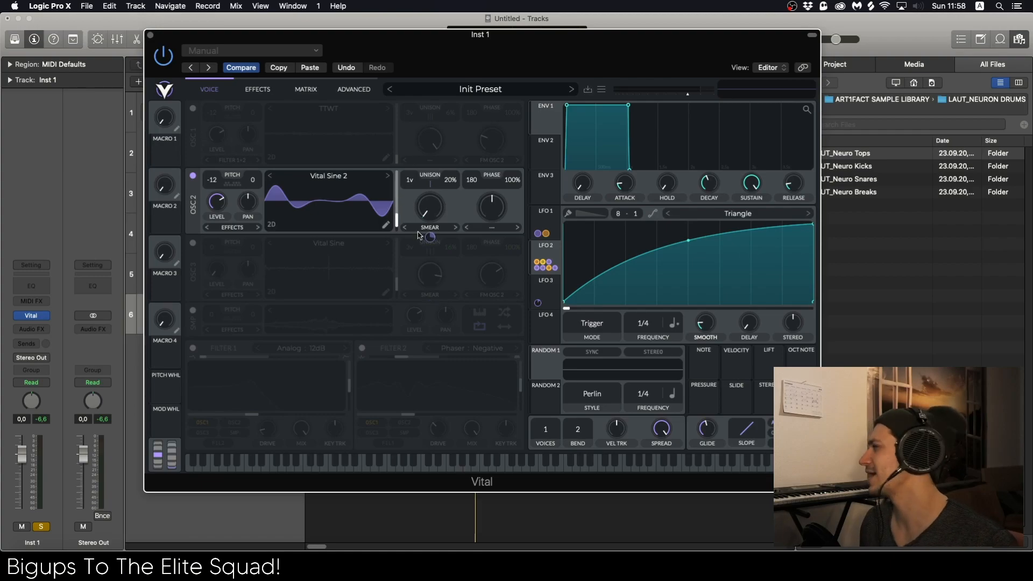
{"action": "left_click", "coordinate": [193, 108]}
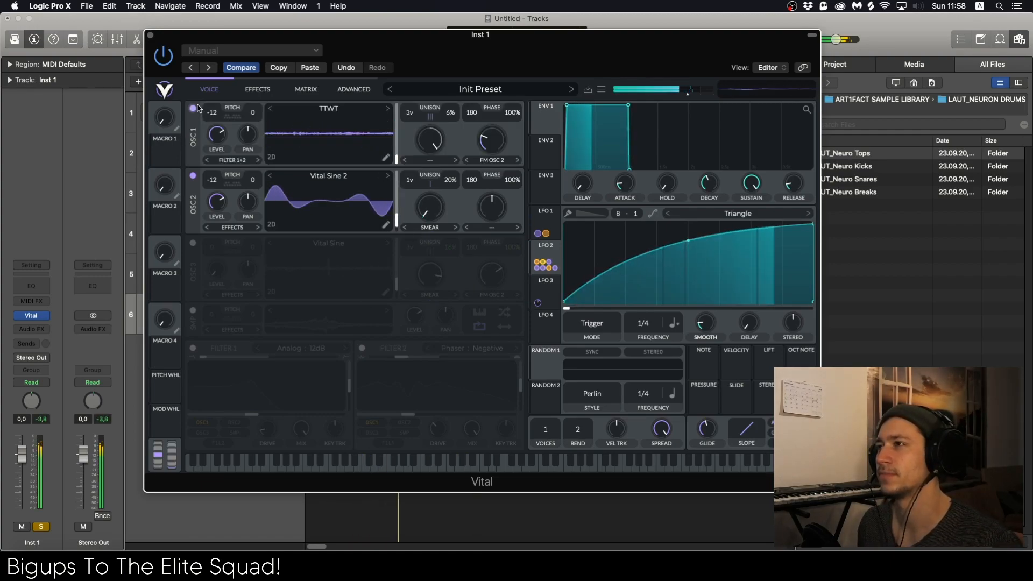
Reset oscillator 1's FM Osc 2 amount and raise it again to about 24% while comparing the sound in playback.
{"action": "left_click", "coordinate": [492, 159]}
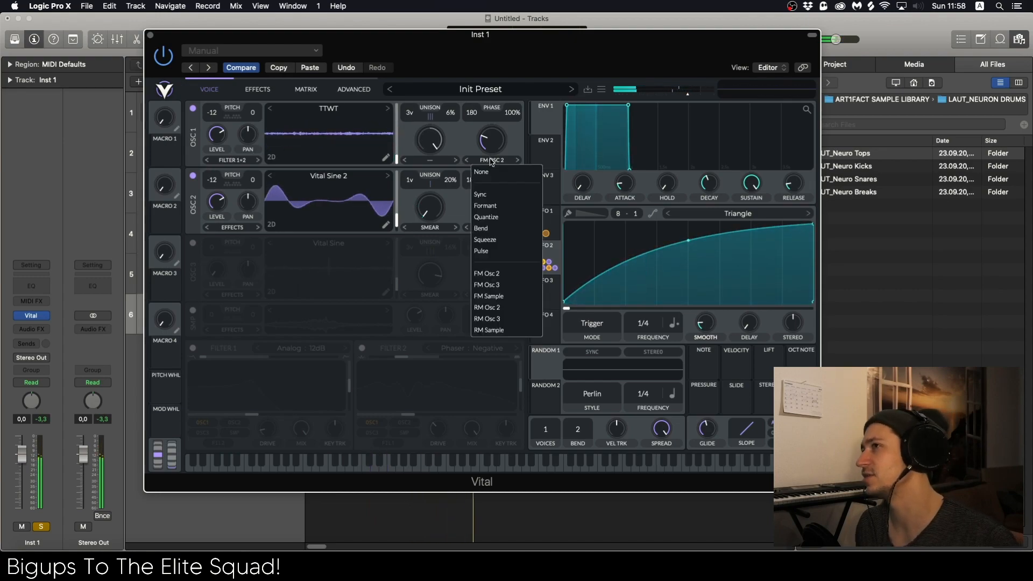
{"action": "left_click", "coordinate": [499, 137]}
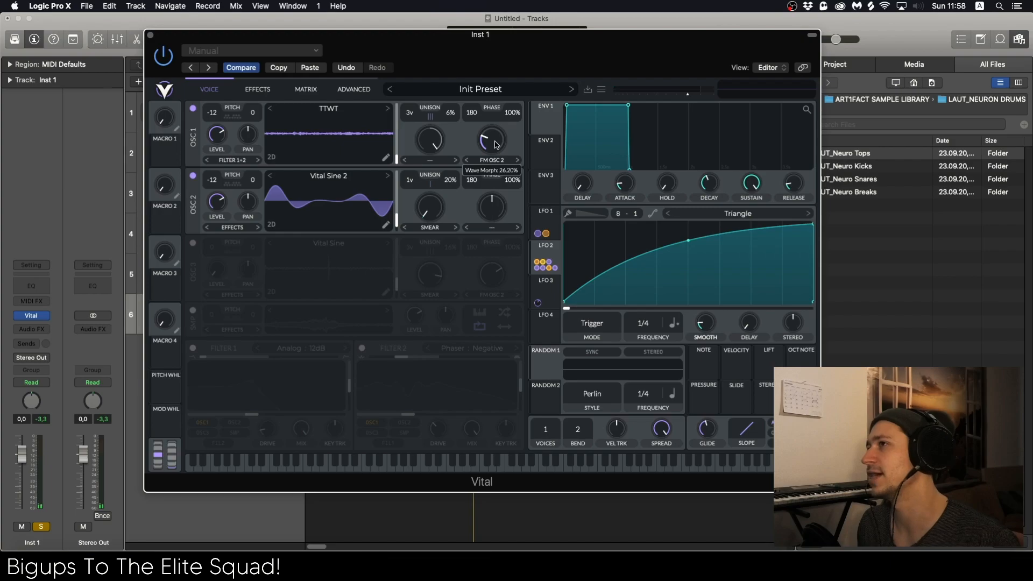
{"action": "double_click", "coordinate": [499, 140]}
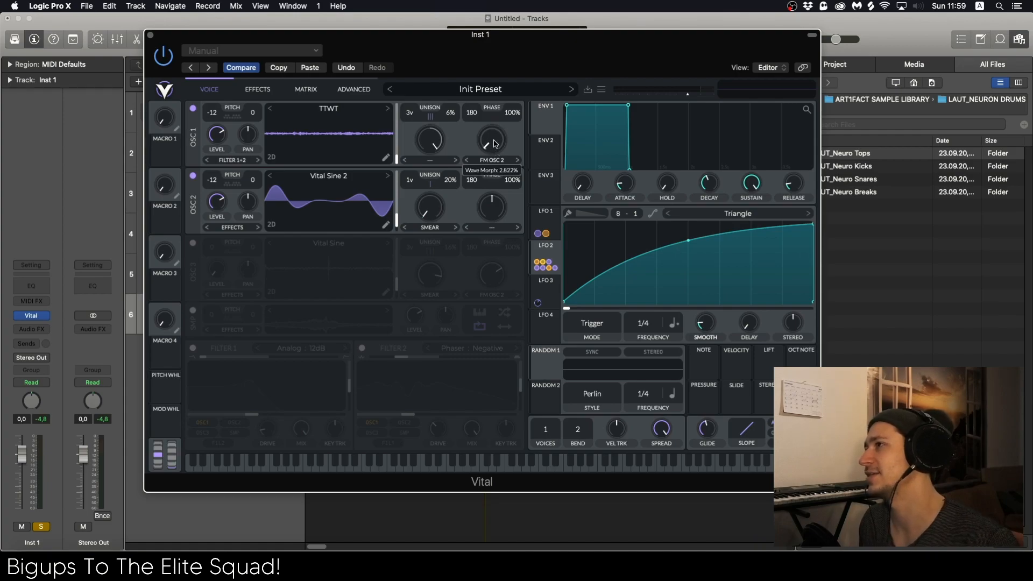
{"action": "left_click_drag", "start_coordinate": [495, 137], "coordinate": [496, 119]}
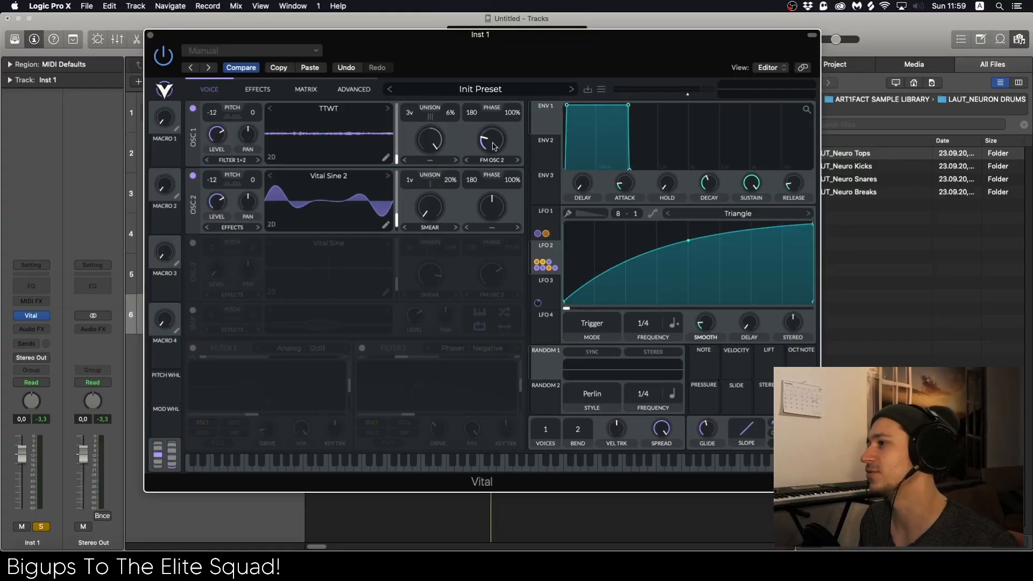
{"action": "mouse_move", "coordinate": [493, 146]}
{"action": "left_mouse_down"}
{"action": "mouse_move", "coordinate": [503, 90]}
{"action": "mouse_move", "coordinate": [499, 139]}
{"action": "left_mouse_up"}
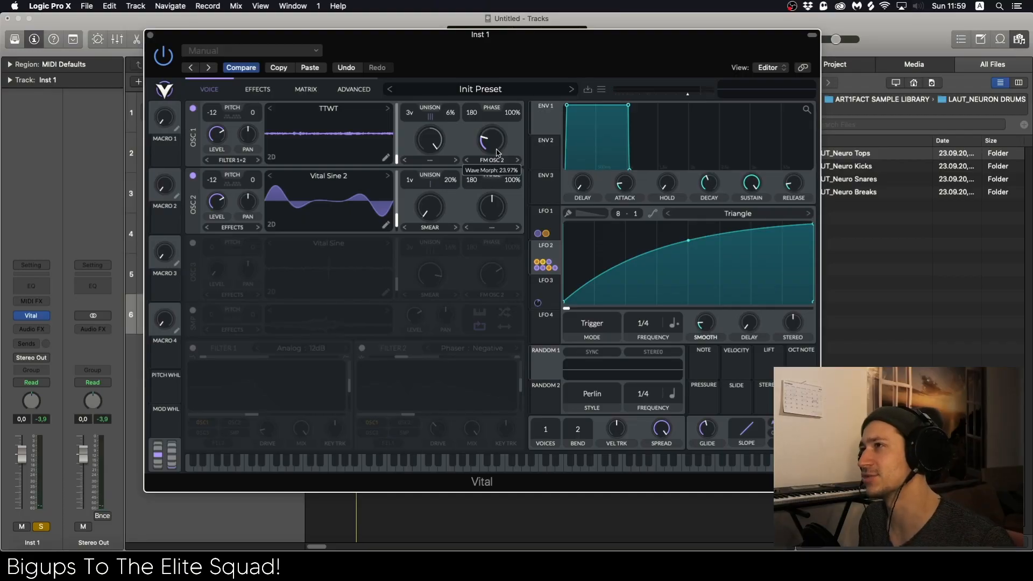
{"action": "key", "text": "space"}
{"action": "left_click_drag", "start_coordinate": [496, 147], "coordinate": [493, 152]}
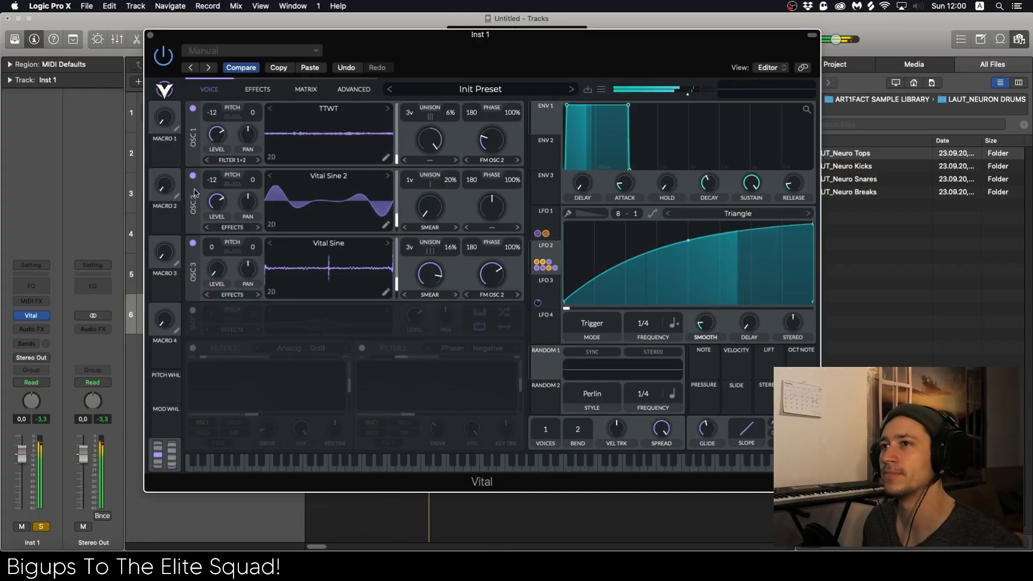
Turn off oscillators 1 and 2 to isolate oscillator 3, and show the LFO 3 settings.
{"action": "left_click", "coordinate": [193, 176]}
{"action": "left_click", "coordinate": [192, 108]}
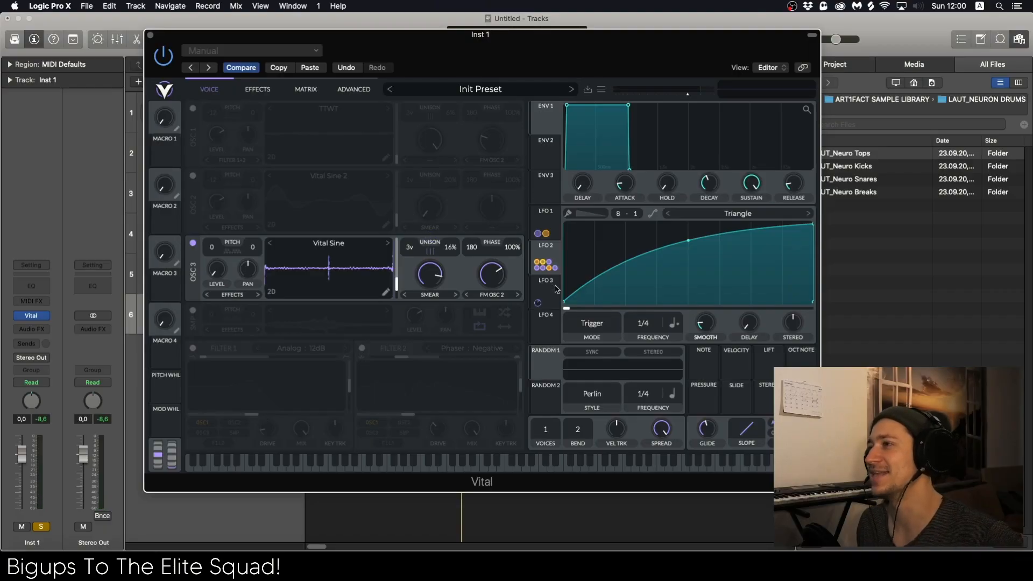
{"action": "left_click", "coordinate": [556, 289]}
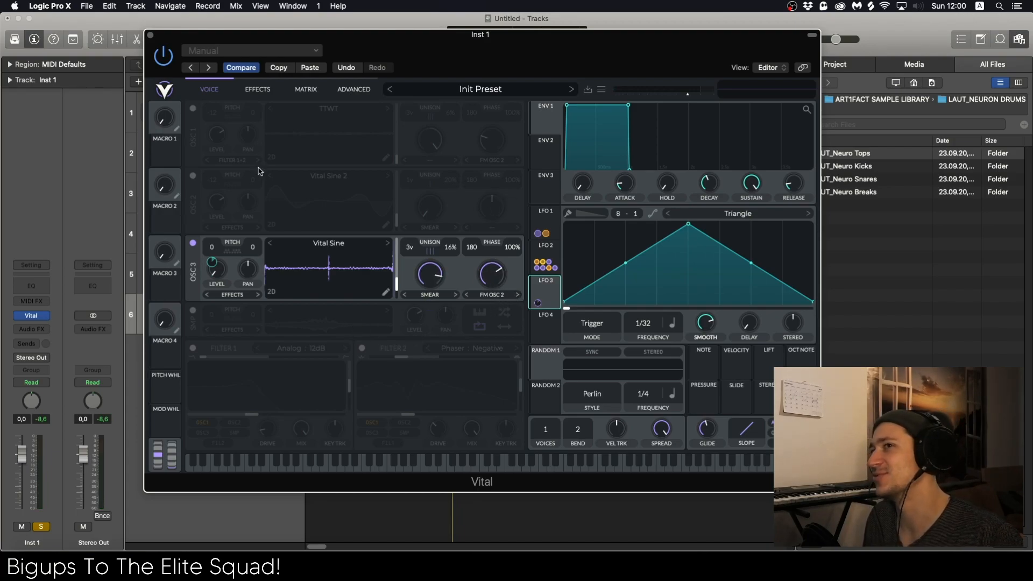
Turn oscillator 2 back on and adjust LFO 3's modulation amount on oscillator 3's level during playback.
{"action": "left_click", "coordinate": [192, 176]}
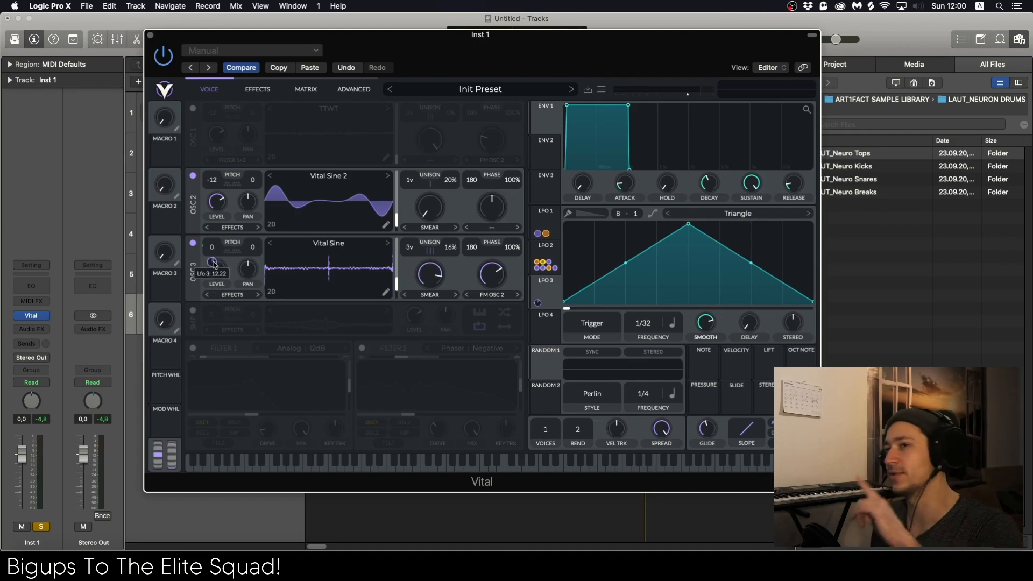
{"action": "key", "text": "space"}
{"action": "mouse_move", "coordinate": [213, 263]}
{"action": "left_mouse_down"}
{"action": "mouse_move", "coordinate": [213, 284]}
{"action": "mouse_move", "coordinate": [212, 249]}
{"action": "left_mouse_up"}
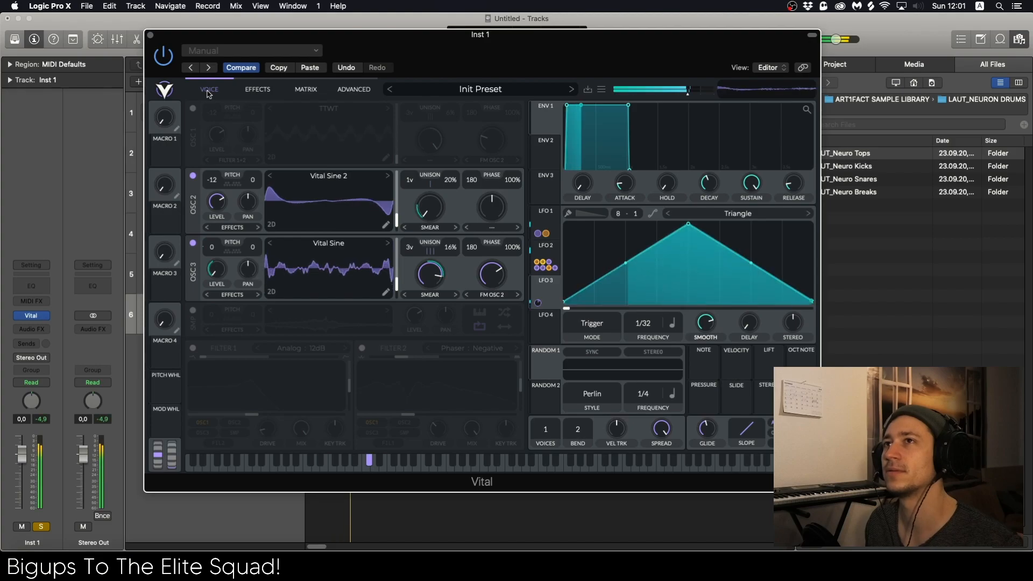
Turn oscillator 1 back on and enable filter 2 with its negative phaser.
{"action": "left_click", "coordinate": [192, 108]}
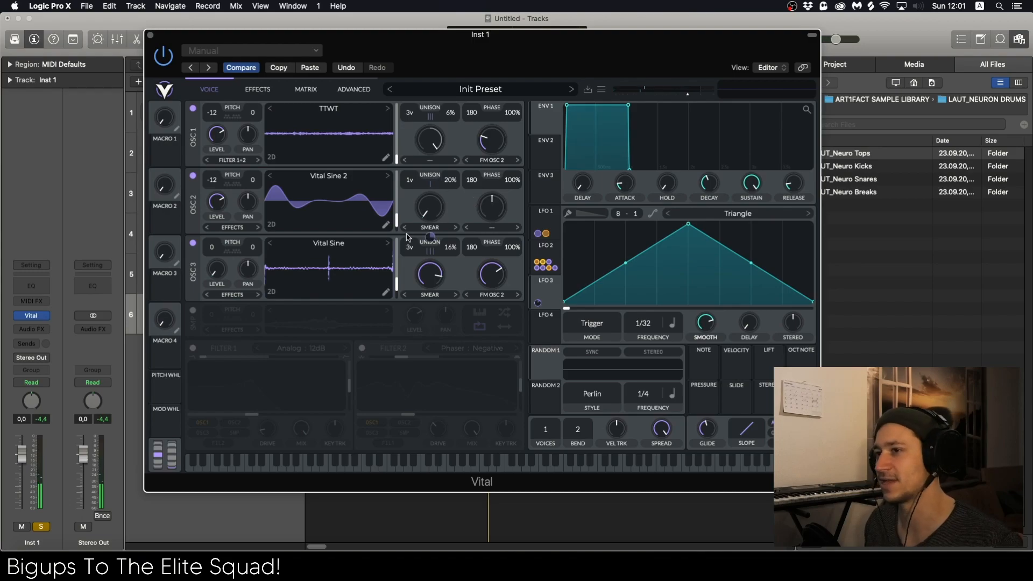
{"action": "left_click", "coordinate": [362, 348]}
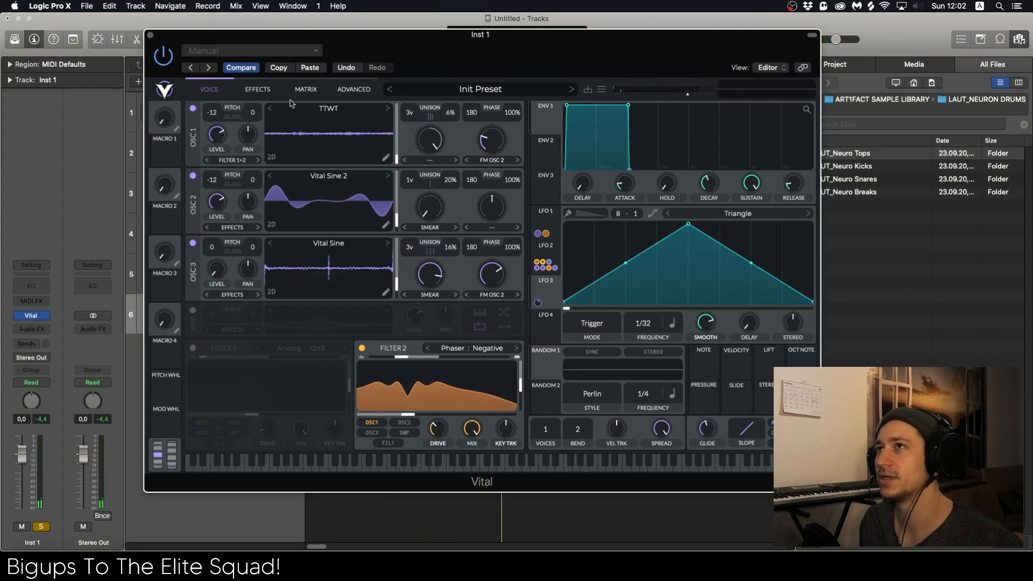
Disable the compressor and flanger effects to isolate the chorus, and switch the chorus off and on again.
{"action": "left_click", "coordinate": [258, 89]}
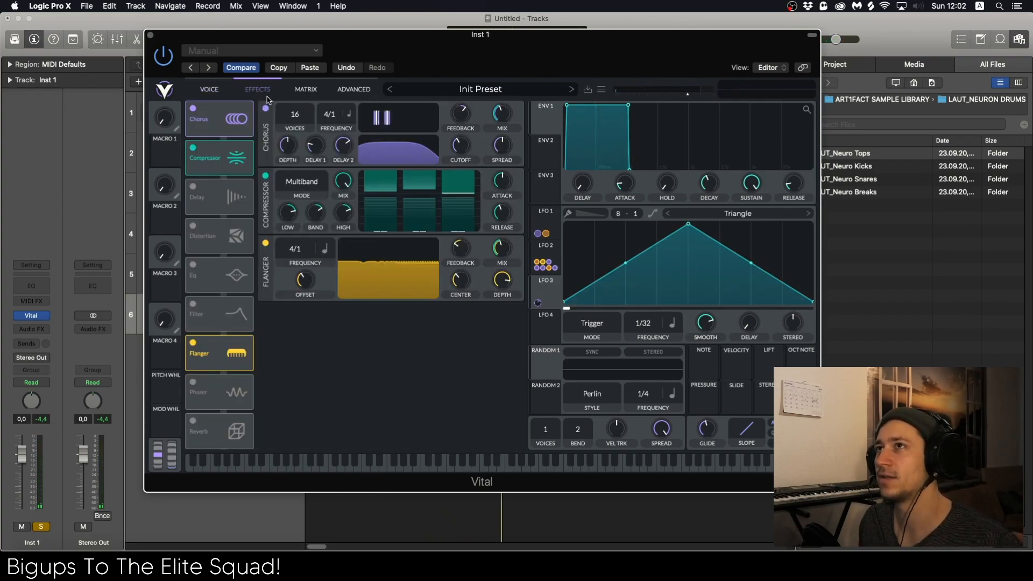
{"action": "left_click", "coordinate": [193, 148]}
{"action": "left_click", "coordinate": [193, 343]}
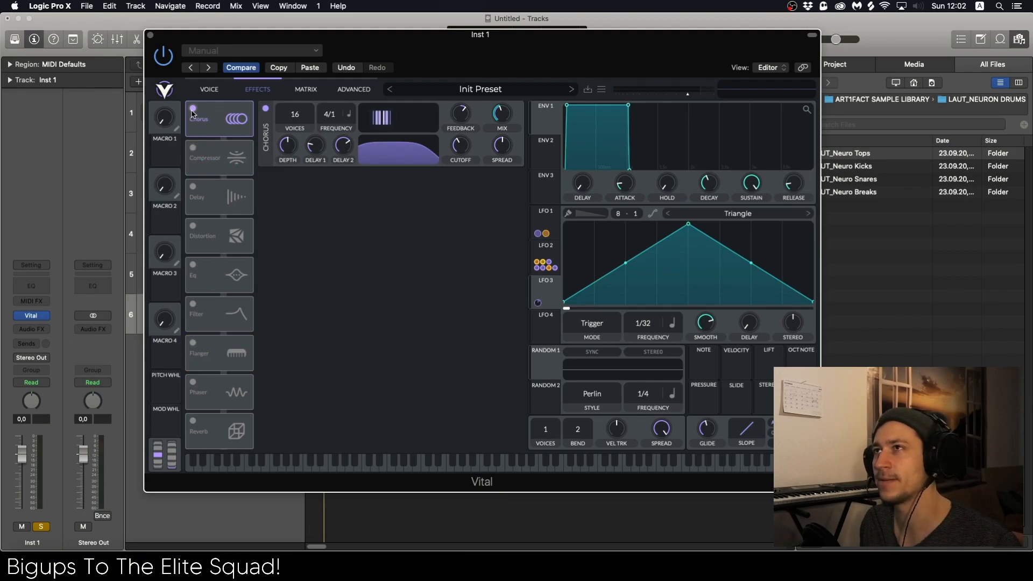
{"action": "left_click", "coordinate": [193, 110]}
{"action": "left_click", "coordinate": [192, 110]}
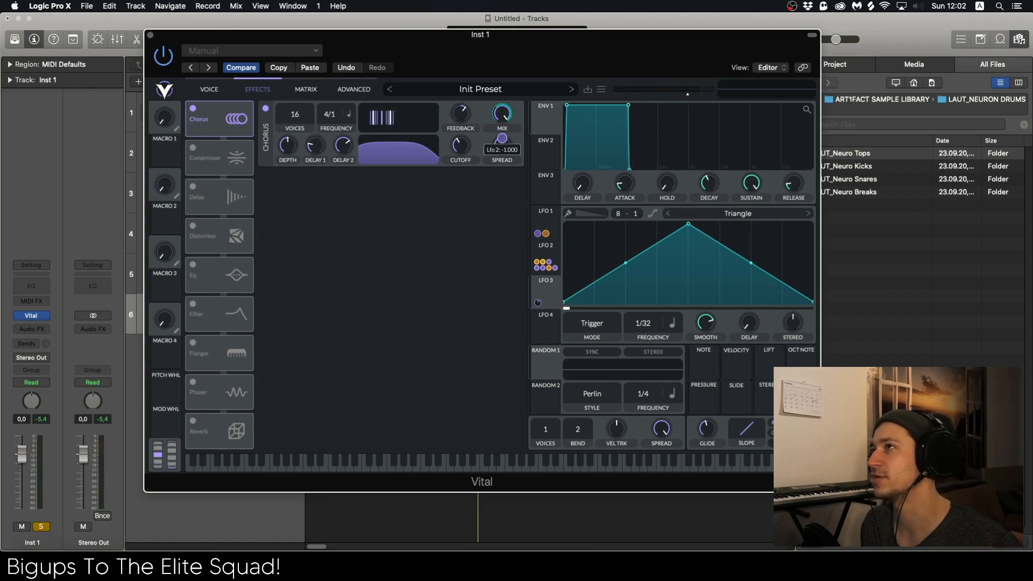
Adjust the chorus mix and its LFO 2 modulation amount while comparing the sound in playback.
{"action": "key", "text": "space"}
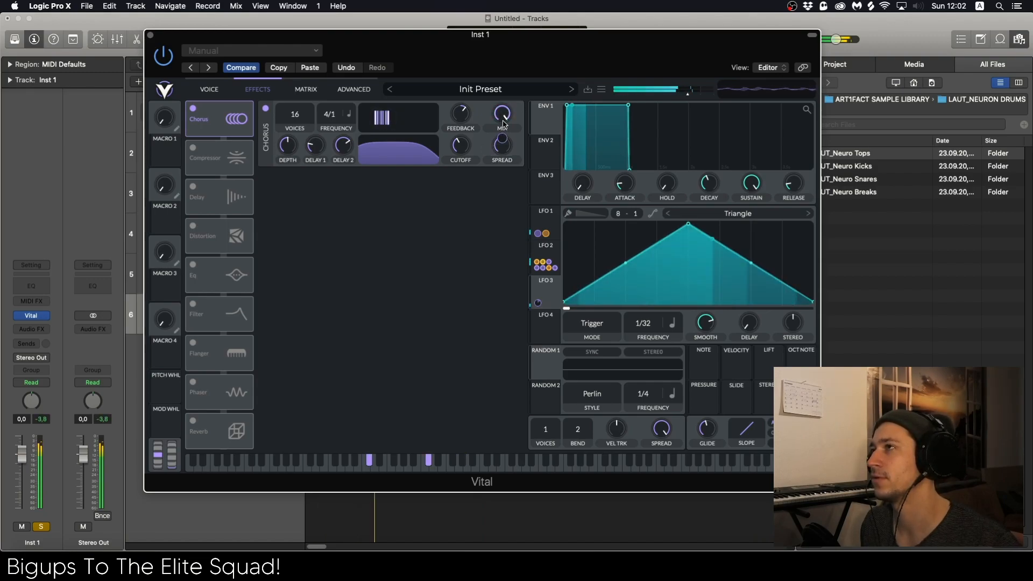
{"action": "left_click_drag", "start_coordinate": [500, 161], "coordinate": [501, 170]}
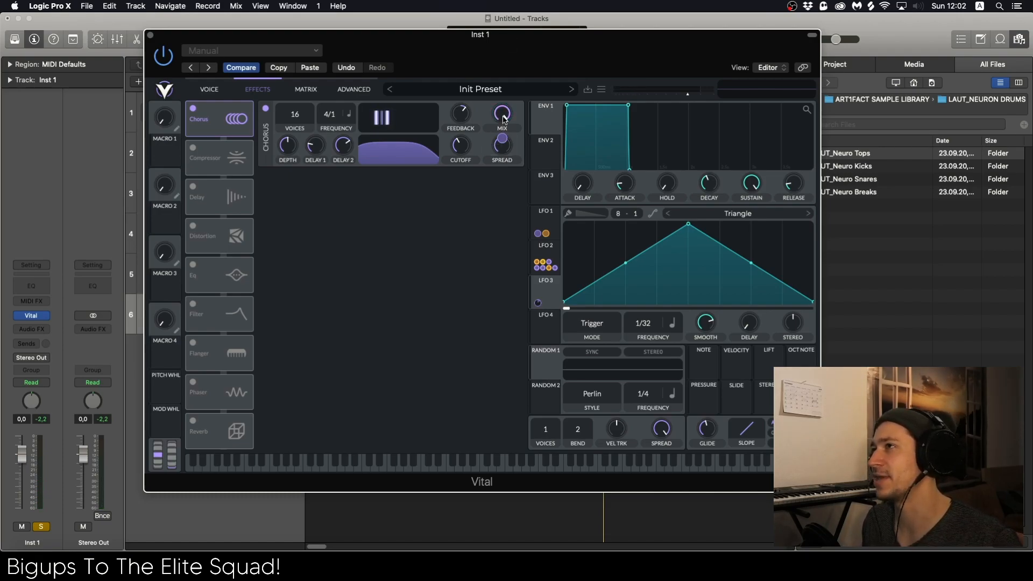
{"action": "left_click_drag", "start_coordinate": [504, 116], "coordinate": [502, 144]}
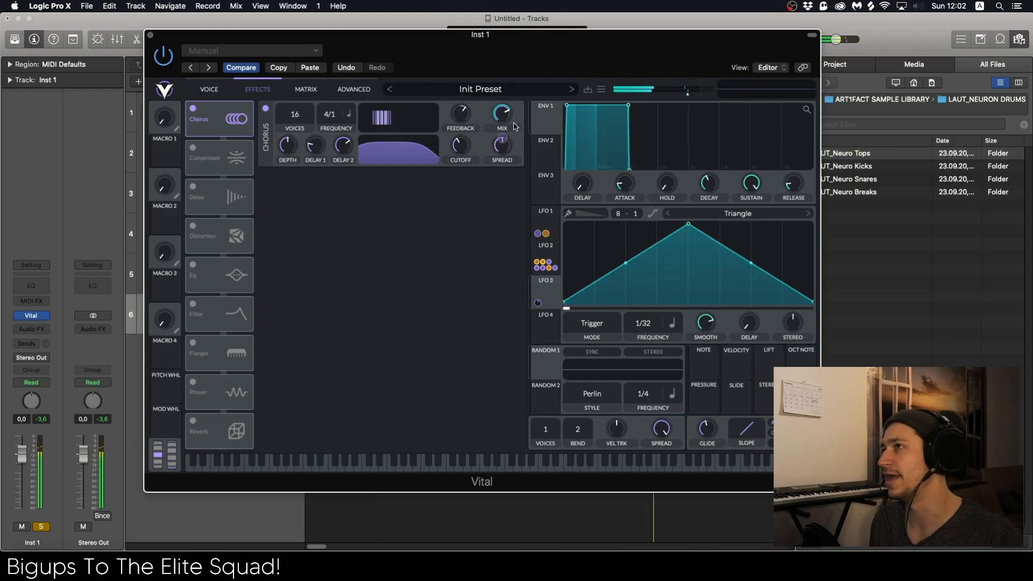